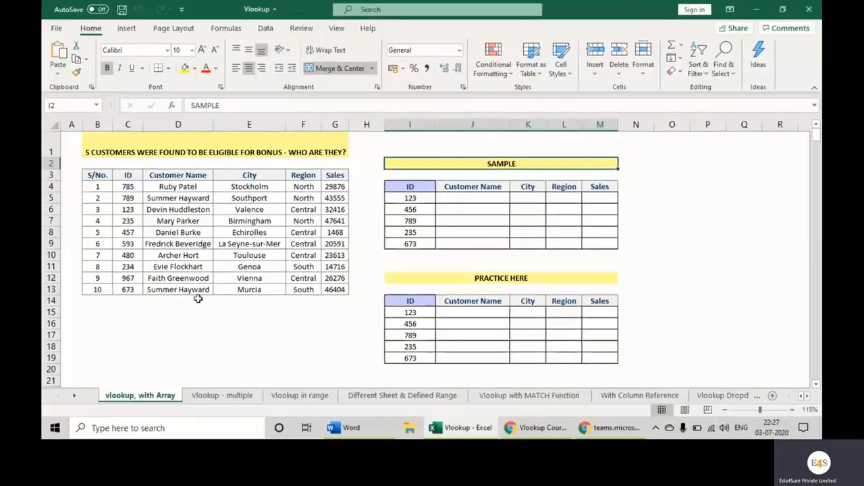
Examine the source customer table's columns and the SAMPLE table's IDs and empty fields
left_click_drag(88, 176, 335, 287)
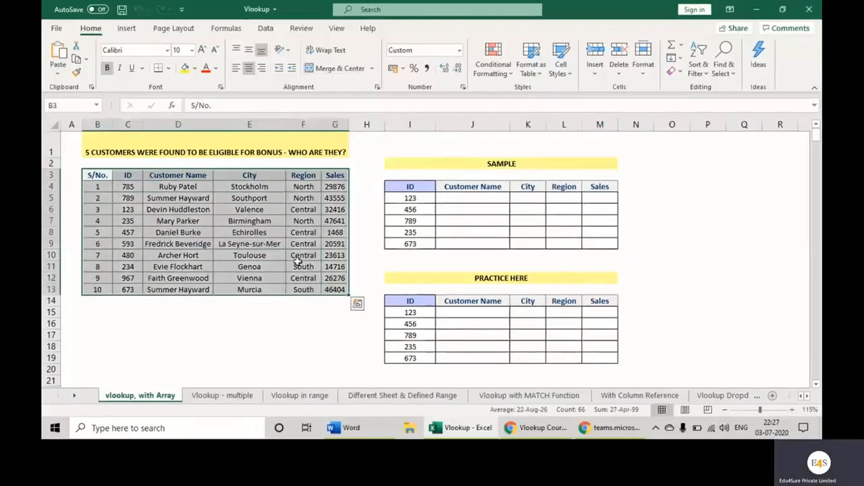
left_click(133, 176)
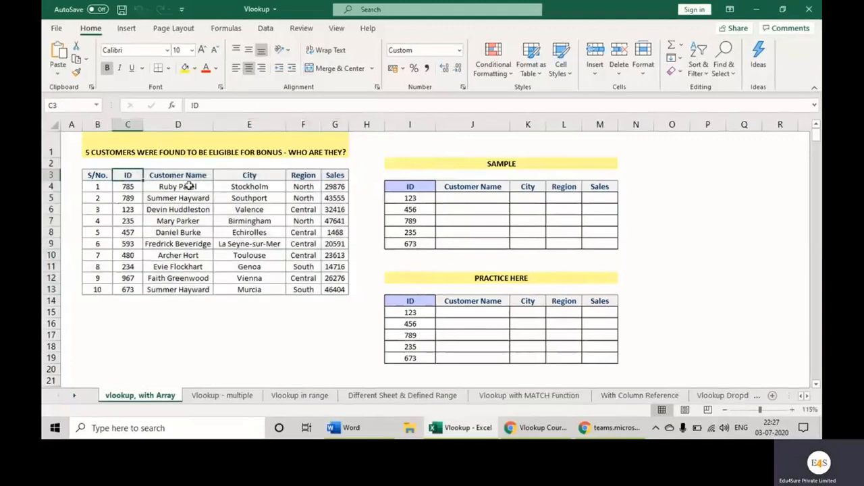
left_click(204, 177)
left_click(264, 178)
left_click(300, 178)
left_click(337, 178)
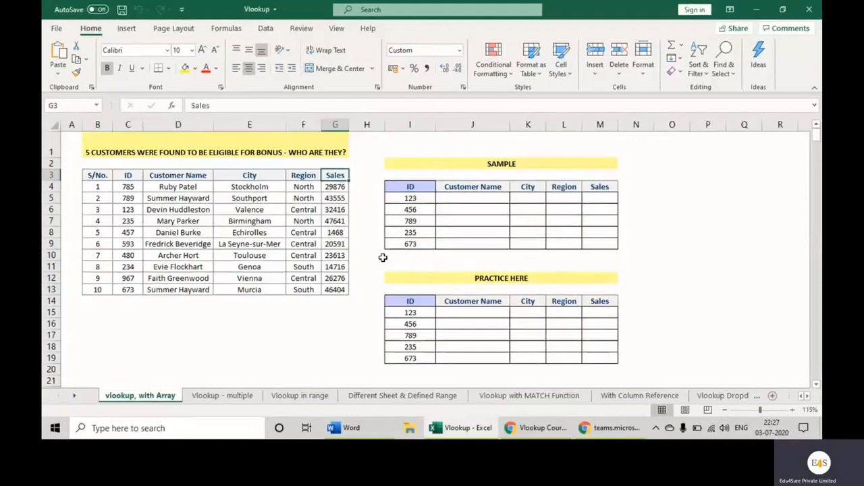
left_click_drag(433, 187, 591, 243)
left_click(487, 212)
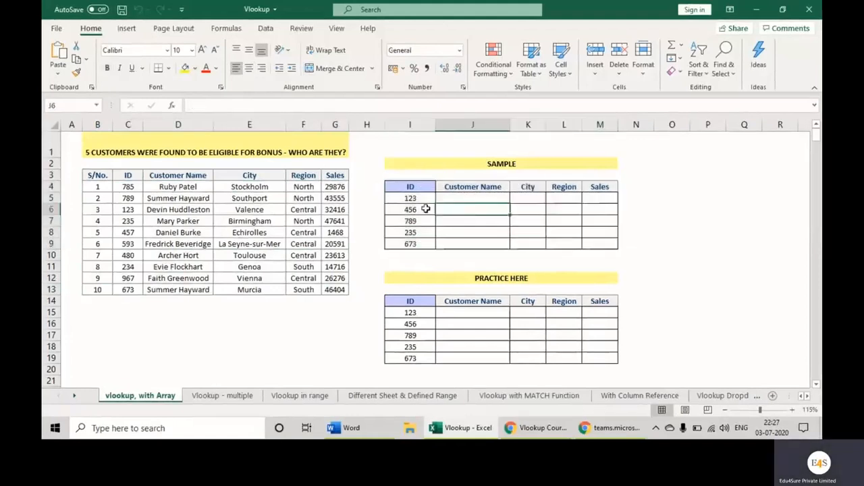
left_click_drag(410, 198, 414, 243)
left_click(477, 198)
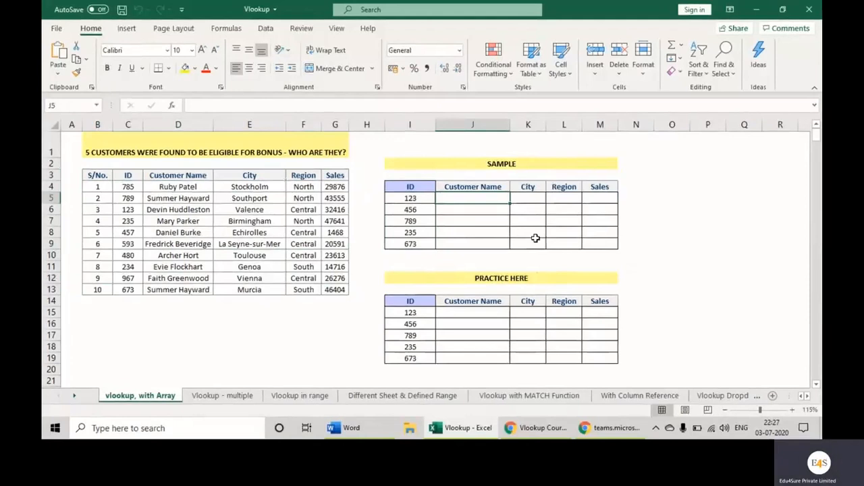
type("=")
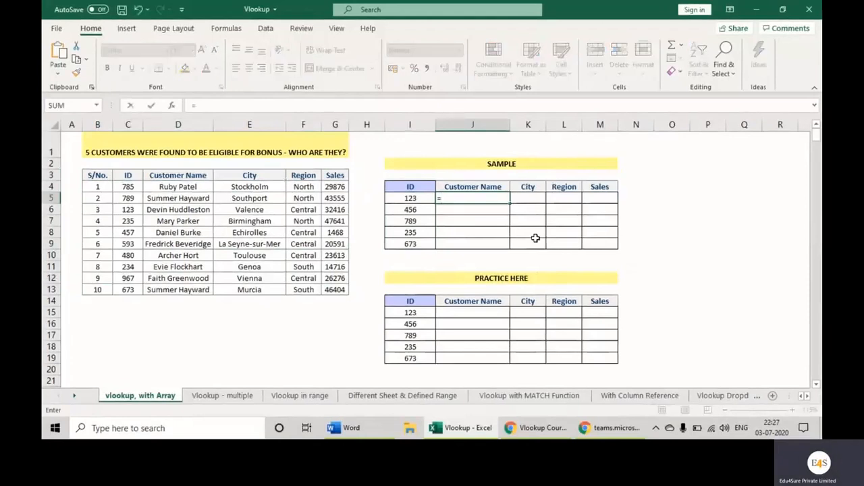
type("vlookup(")
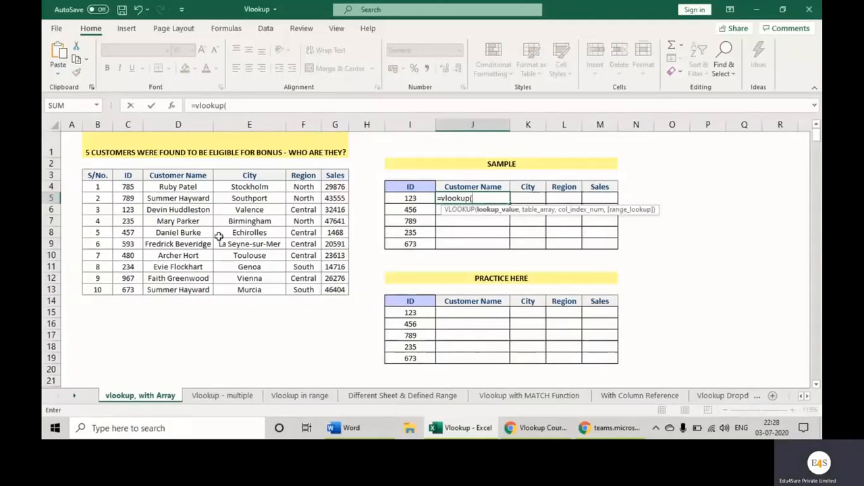
left_click(172, 106)
left_click_drag(648, 180, 586, 178)
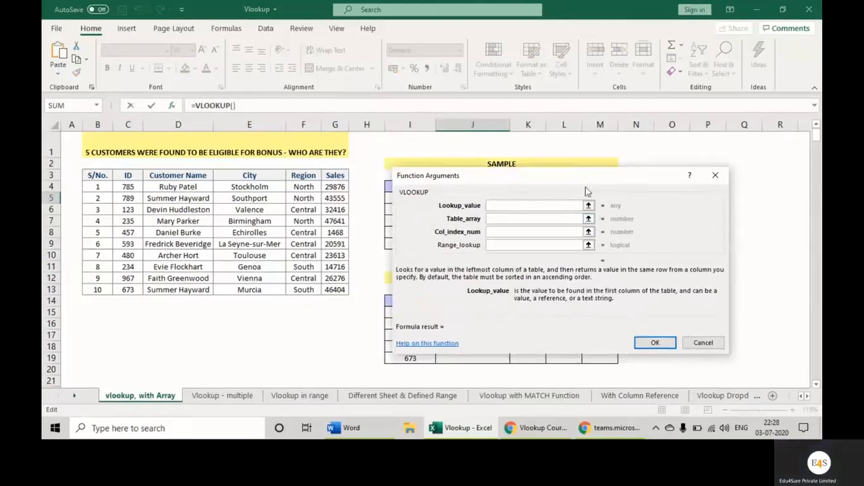
left_click_drag(591, 179, 573, 214)
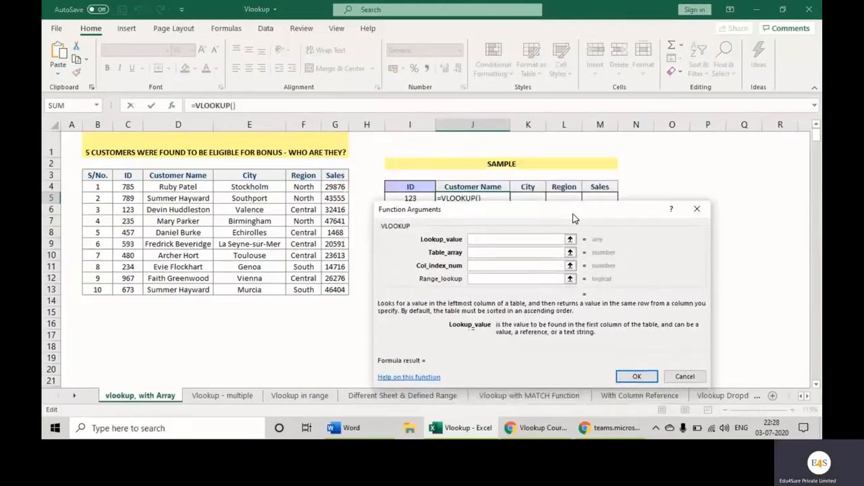
left_click_drag(511, 216, 588, 171)
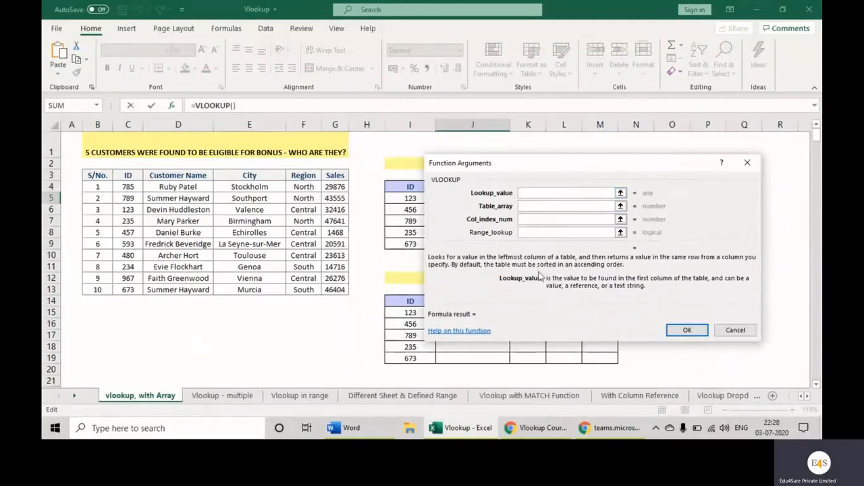
left_click(547, 206)
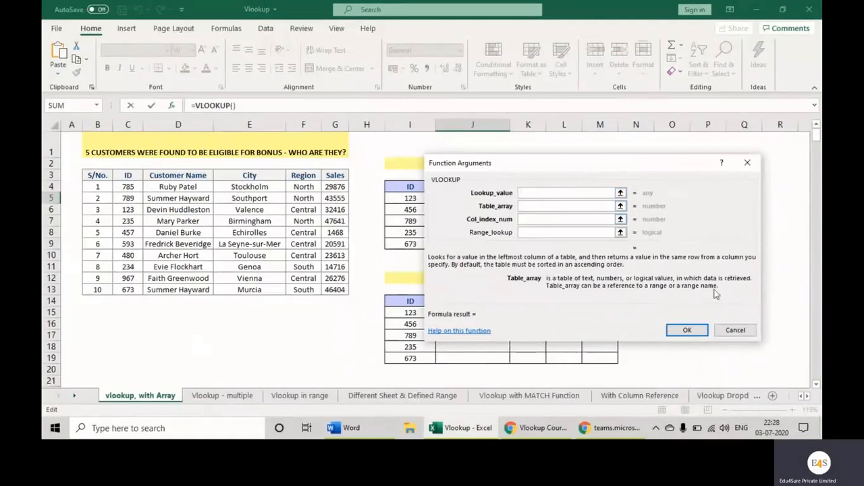
left_click(530, 218)
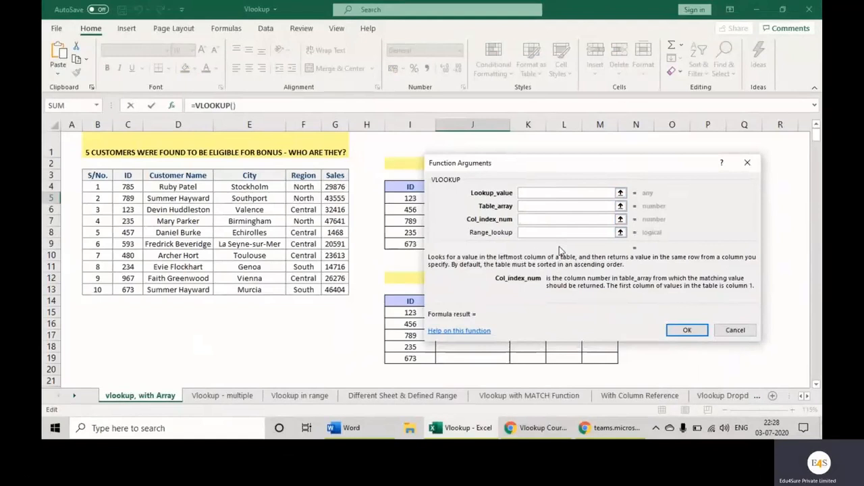
left_click_drag(603, 165, 413, 253)
left_click(513, 224)
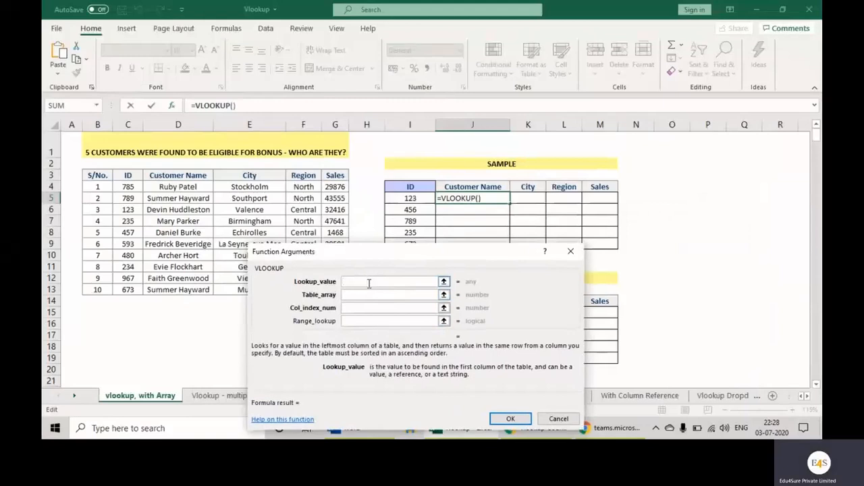
left_click_drag(432, 251, 429, 287)
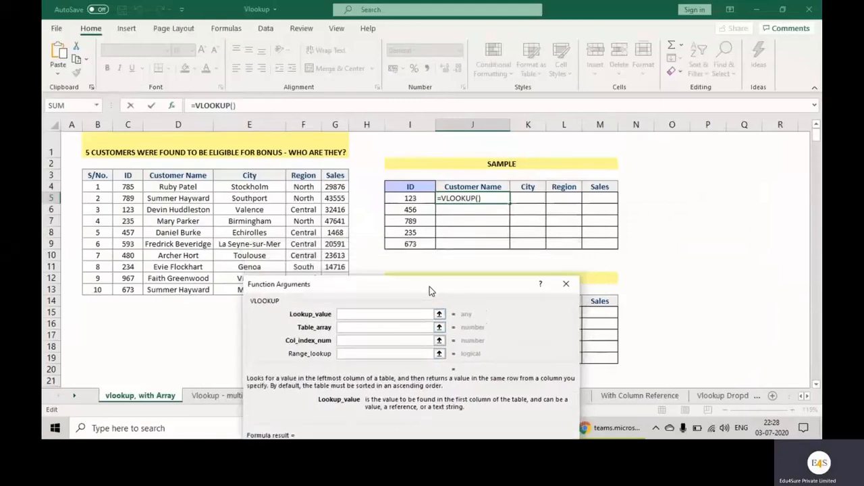
left_click_drag(417, 197, 410, 244)
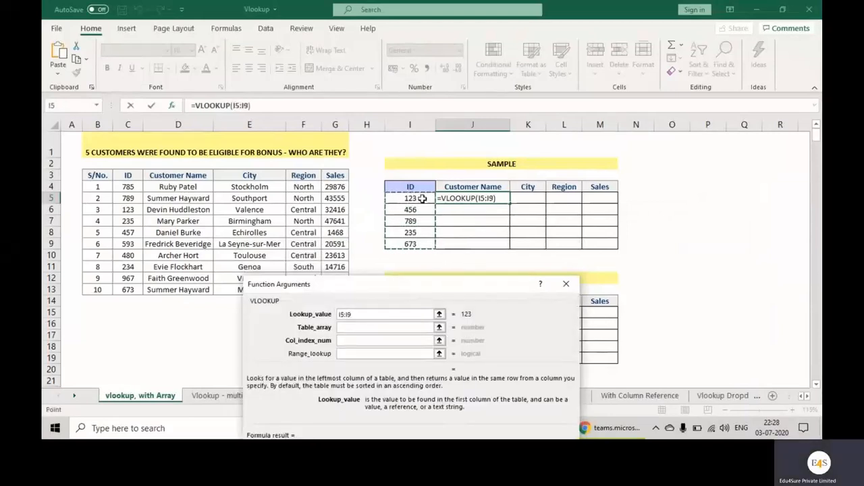
left_click_drag(363, 316, 315, 317)
left_click(417, 198)
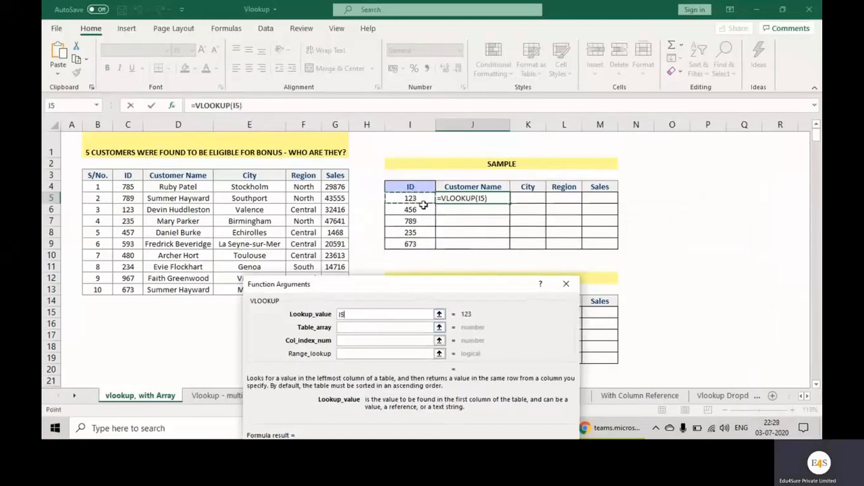
left_click(360, 327)
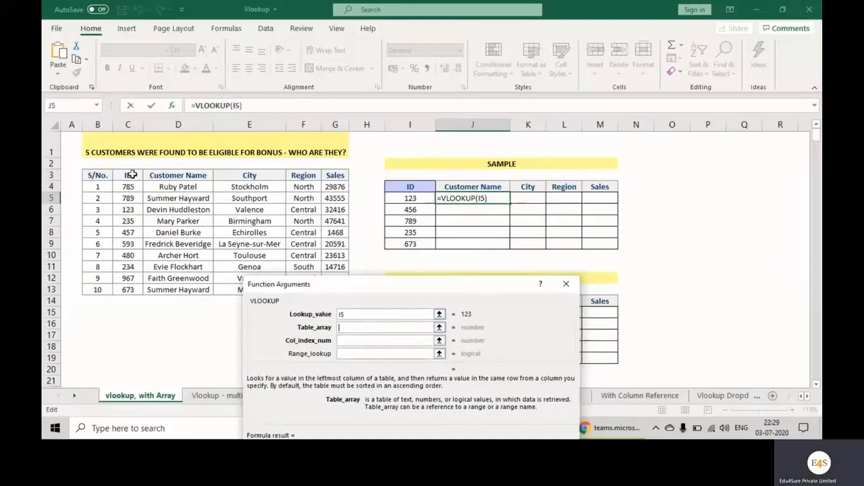
left_click_drag(128, 175, 332, 289)
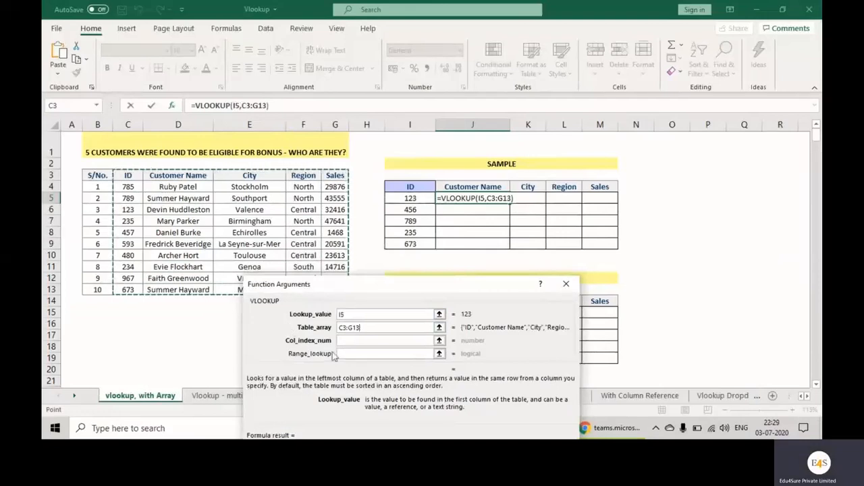
left_click(376, 341)
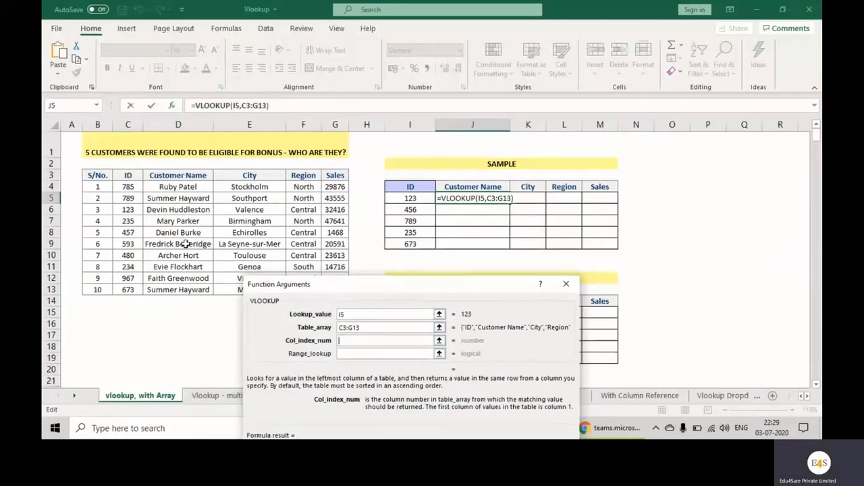
left_click(131, 166)
type("1")
left_click(174, 162)
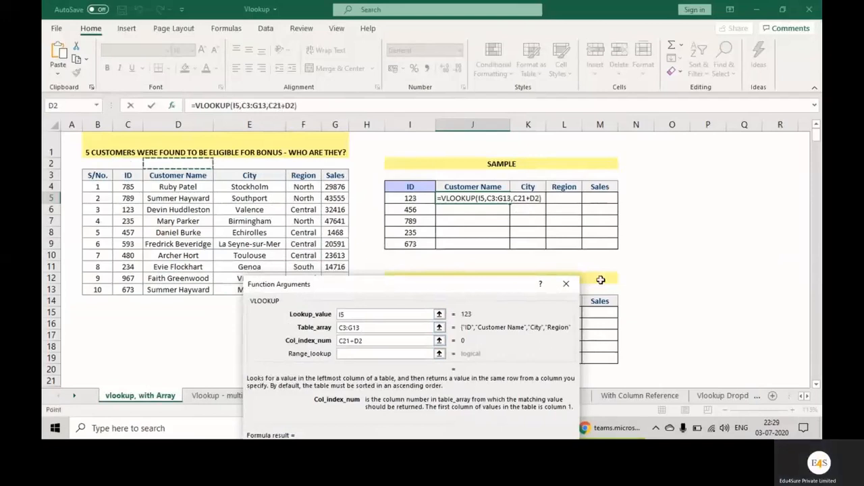
left_click(568, 287)
Number the source table's columns from ID to Sales as 1 to 5 in cells C2:G2
left_click(135, 164)
type("1")
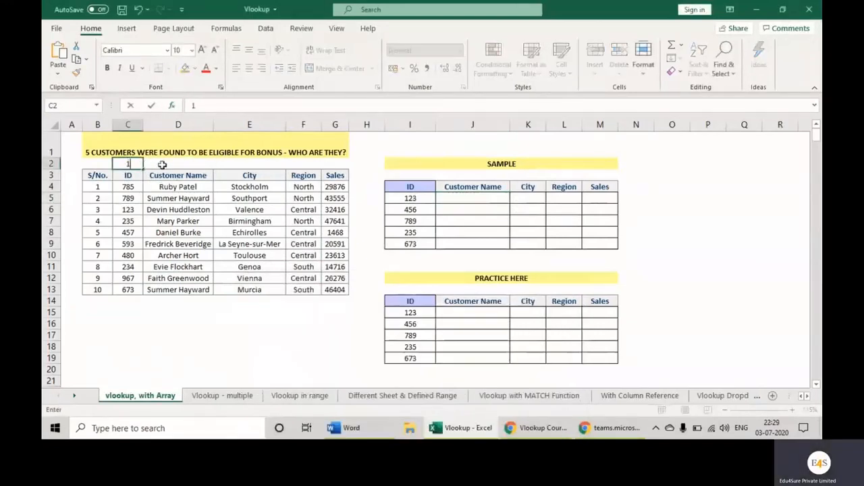
key("Tab")
type("2")
key("Tab")
type("3")
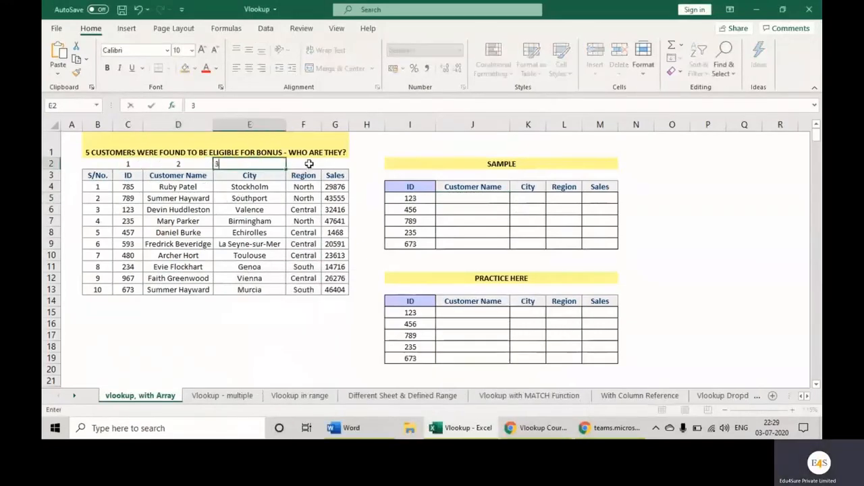
key("Tab")
type("4")
key("Tab")
type("5")
key("Return")
Begin a VLOOKUP in the SAMPLE table's cell J5 with lookup value I5 and table array C3:G13
left_click(478, 199)
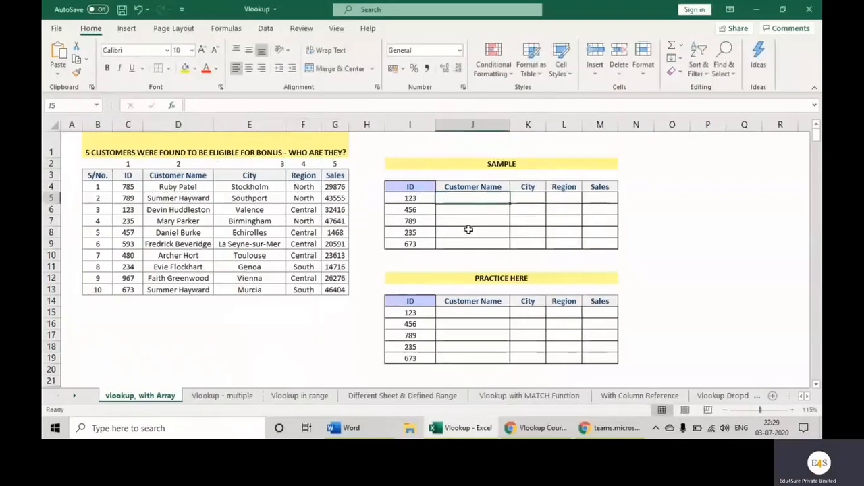
type("=vlookup")
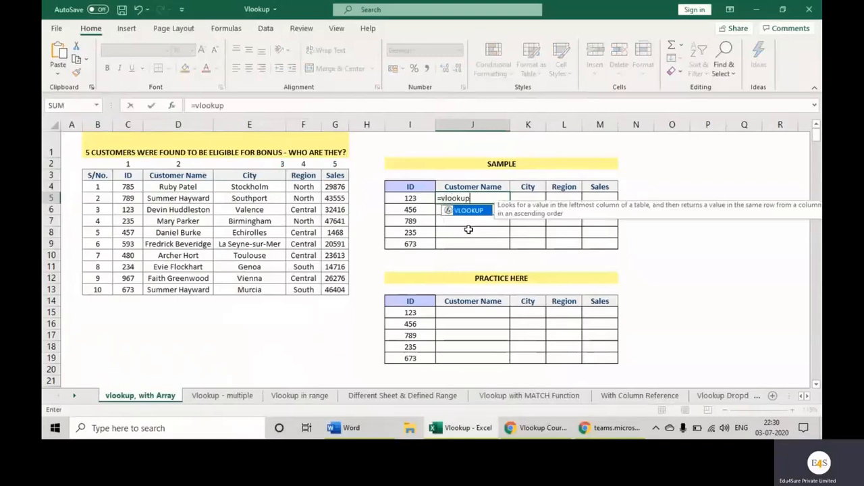
type("(")
left_click(174, 106)
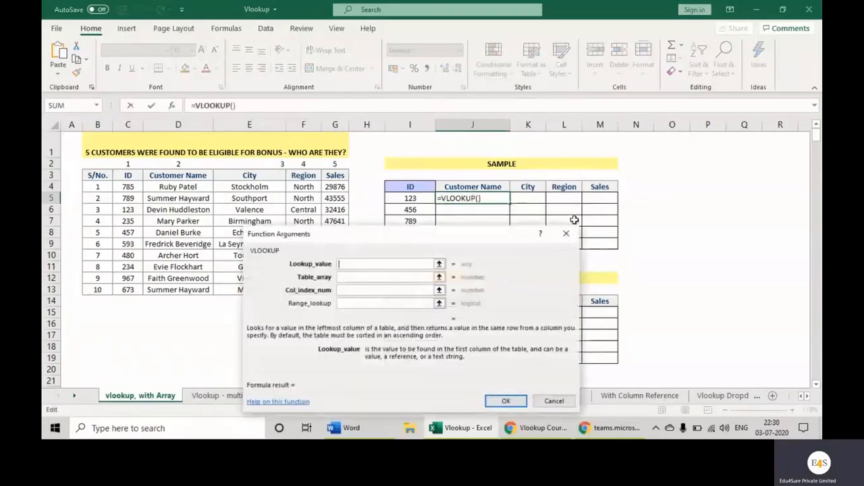
left_click(413, 198)
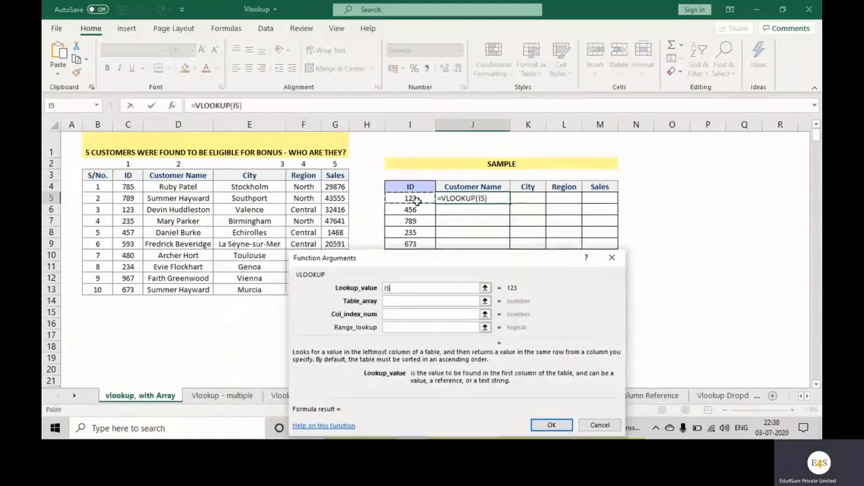
key("Tab")
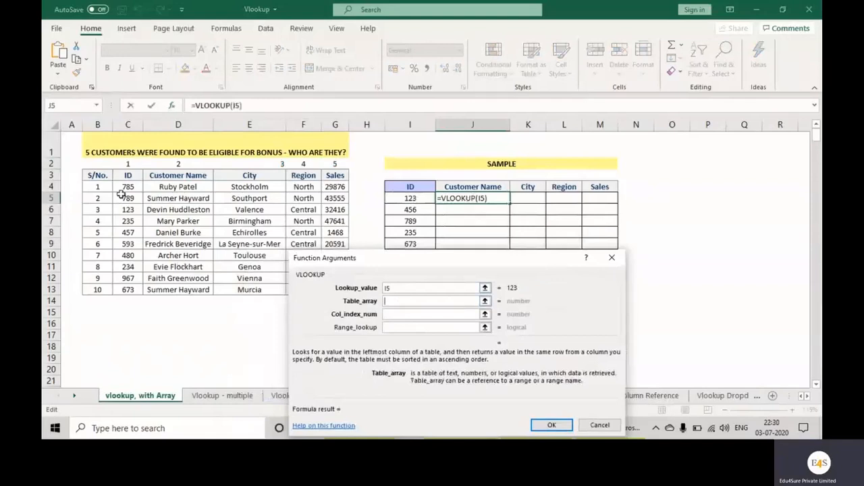
left_click_drag(127, 177, 335, 290)
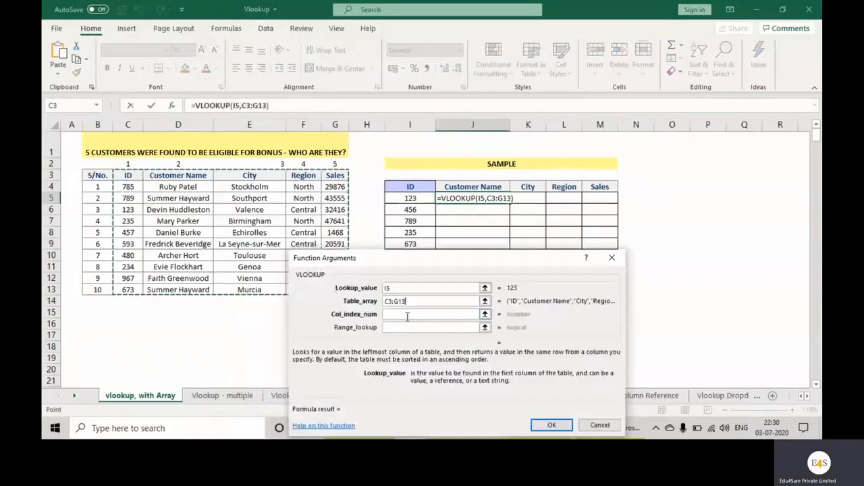
Complete the VLOOKUP in J5 with column index 2 and range lookup FALSE, and check it against the matching source record
left_click(408, 314)
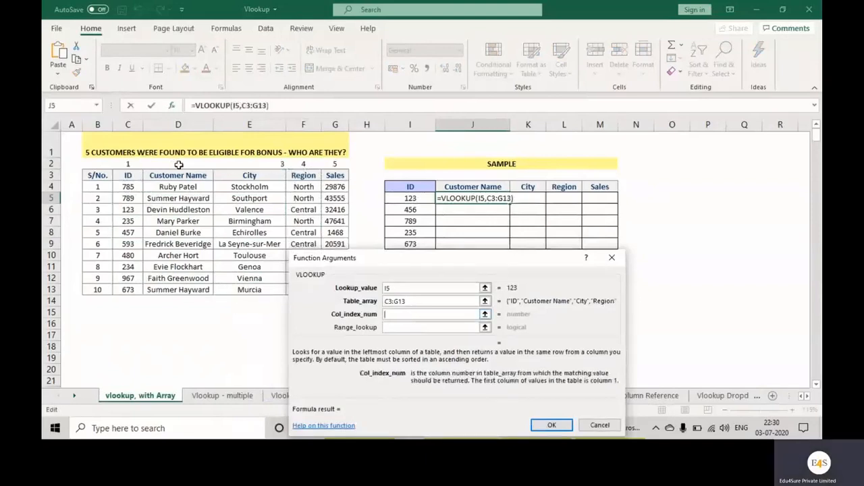
type("2")
left_click(404, 327)
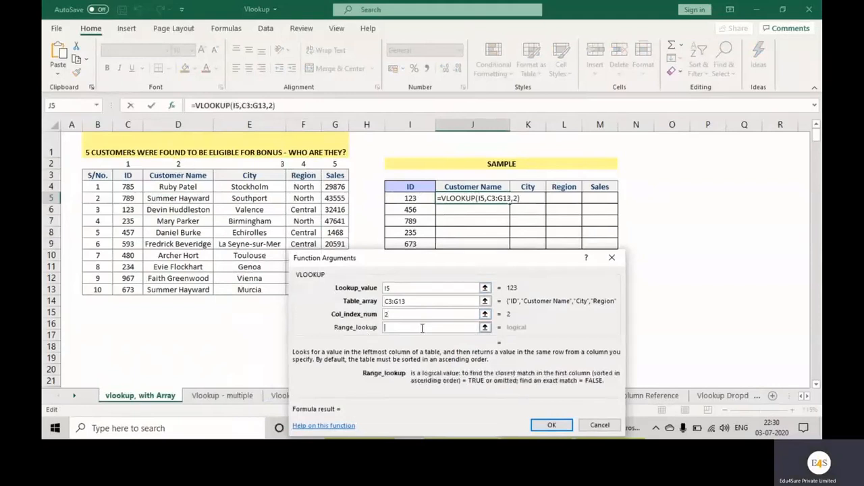
type("FALSE")
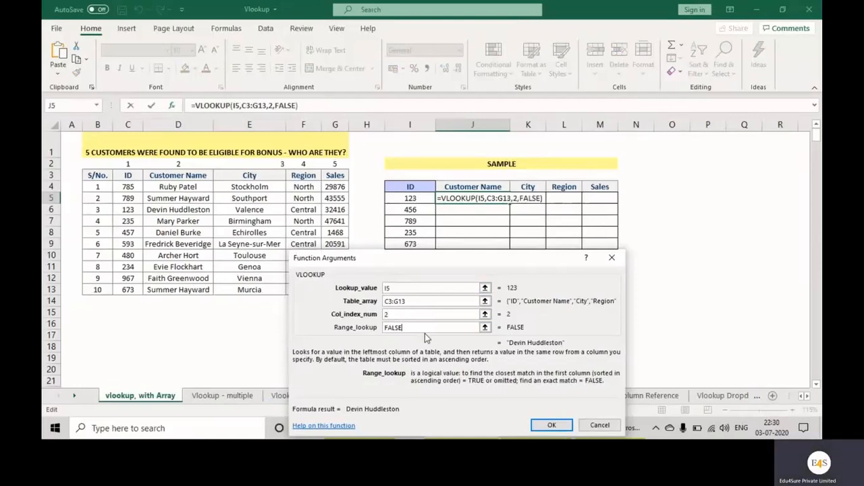
left_click(552, 425)
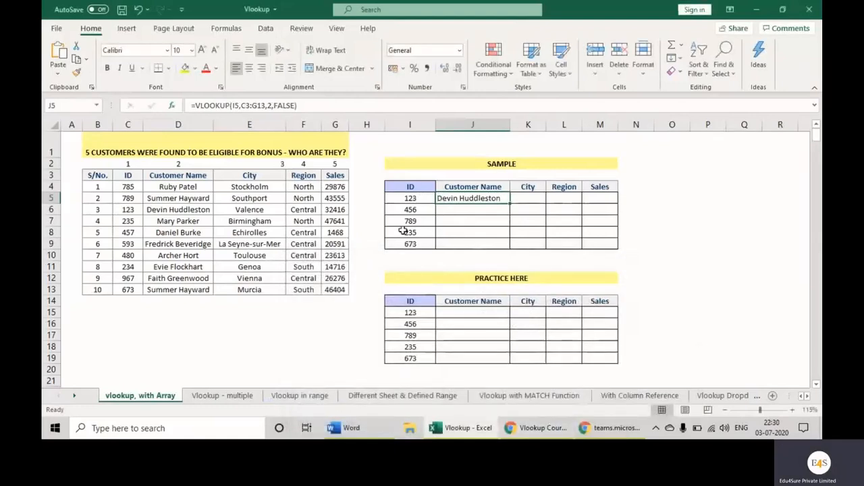
left_click(127, 210)
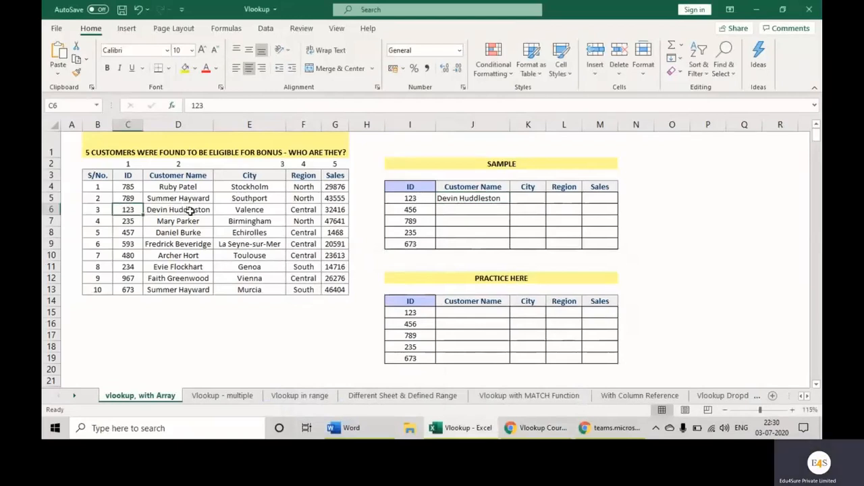
left_click(172, 209)
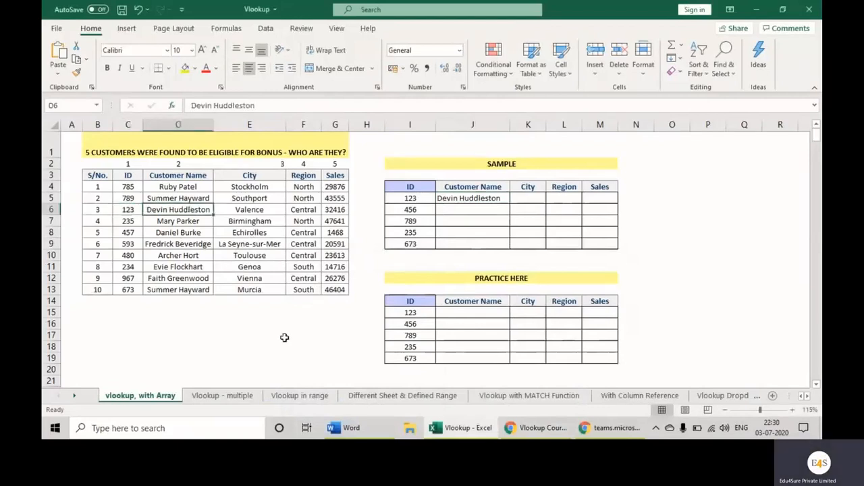
left_click(502, 201)
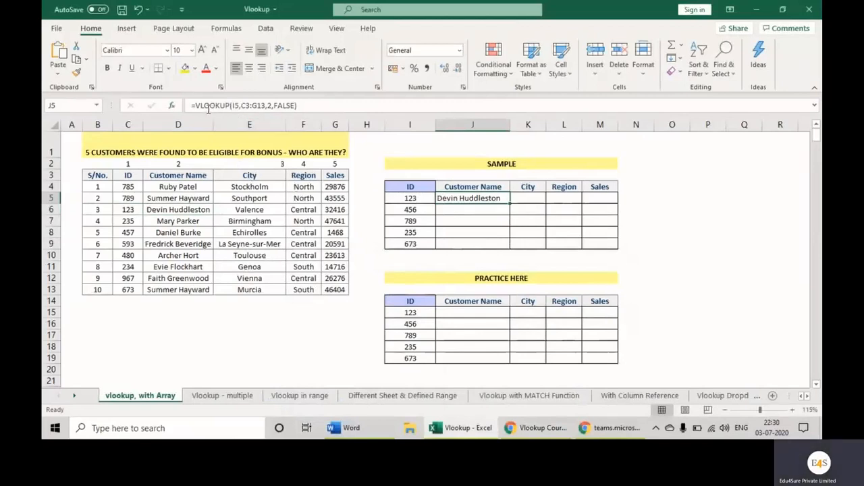
Copy the J5 VLOOKUP down through J9 and check J6's formula and ID against the source table's ID column
left_click_drag(498, 204, 500, 248)
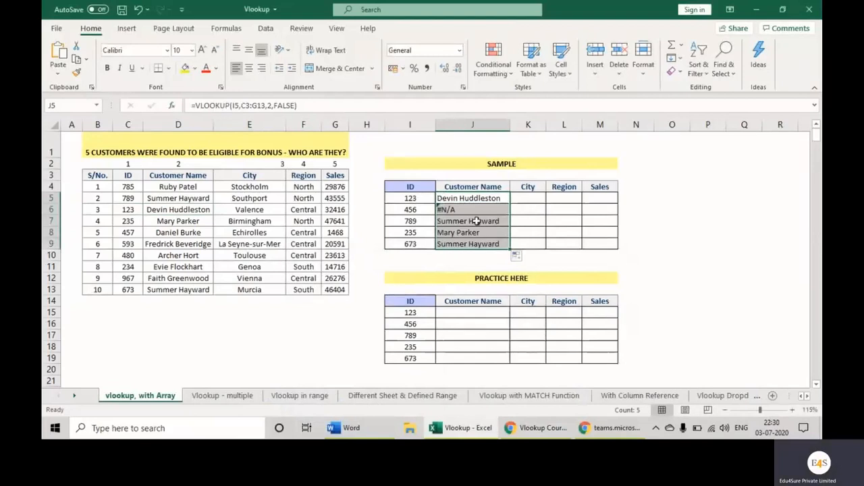
left_click(454, 209)
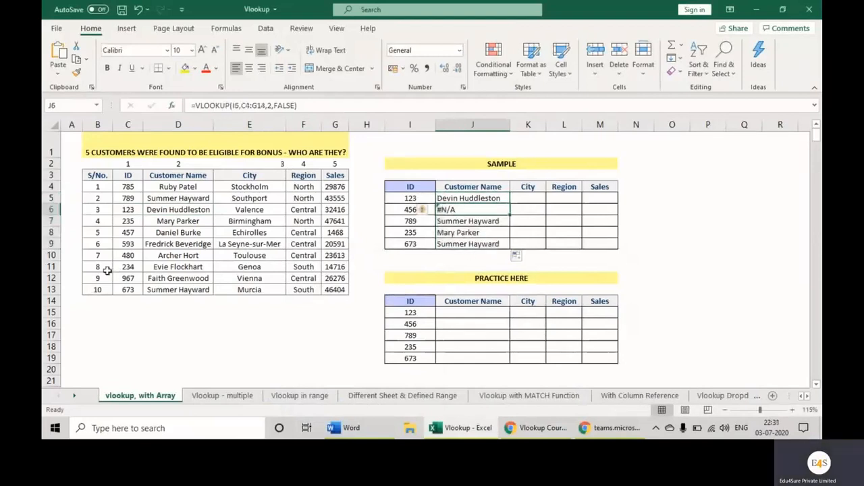
left_click_drag(128, 187, 129, 290)
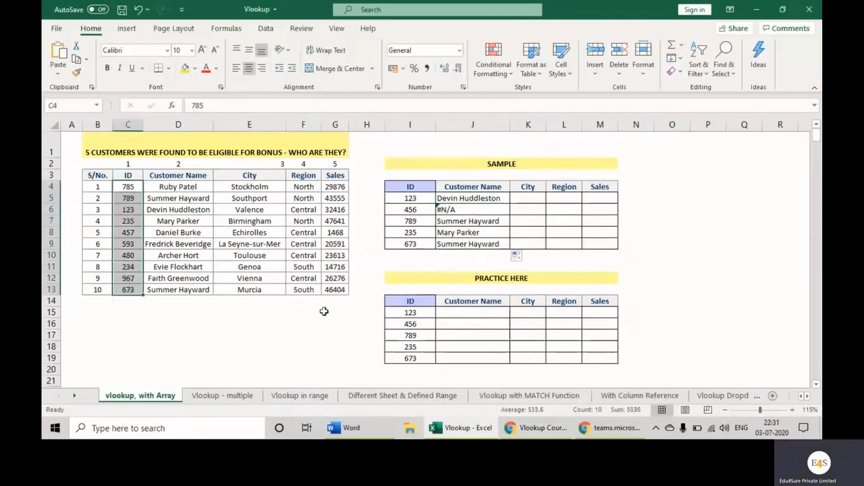
left_click(473, 211)
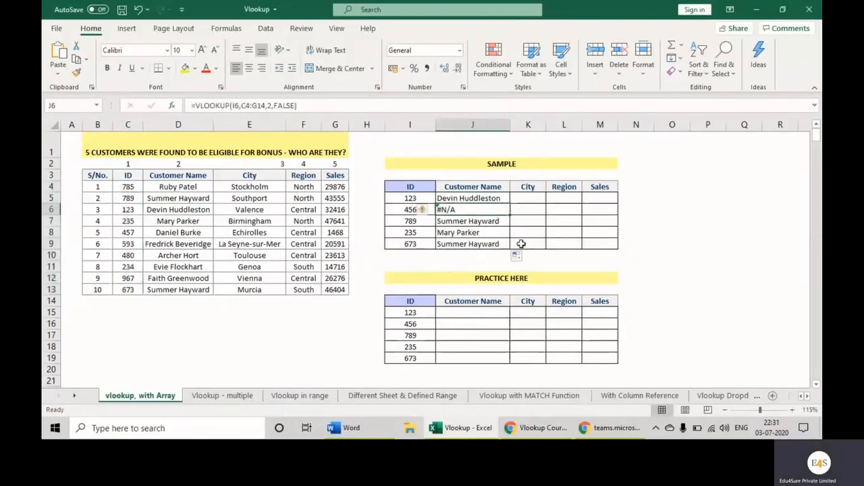
key("Up")
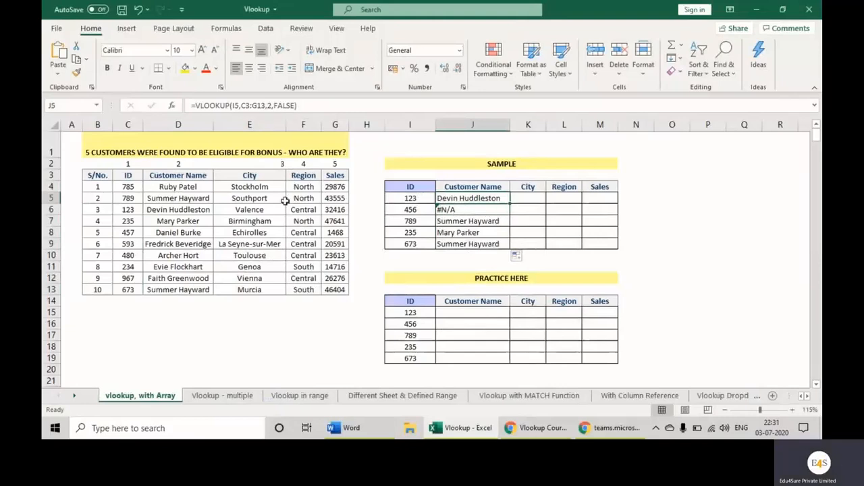
Lock the table array in J5's VLOOKUP as the absolute range $C$3:$G$13
left_click_drag(265, 106, 242, 106)
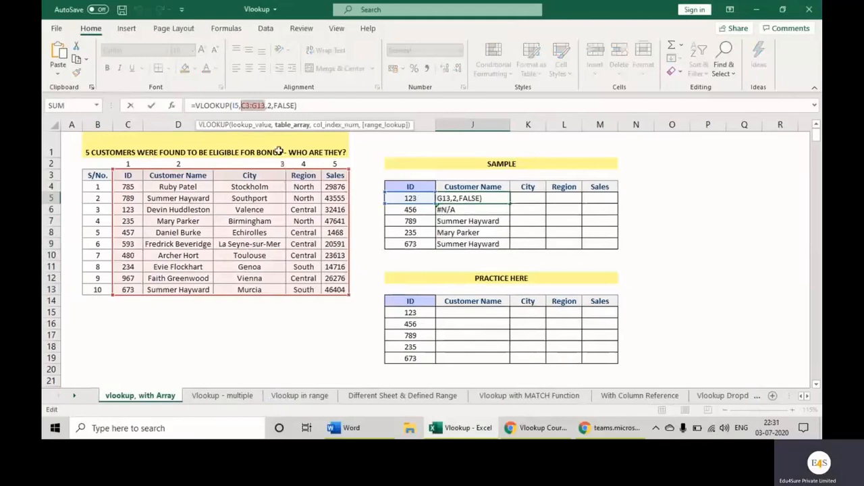
left_click(249, 106)
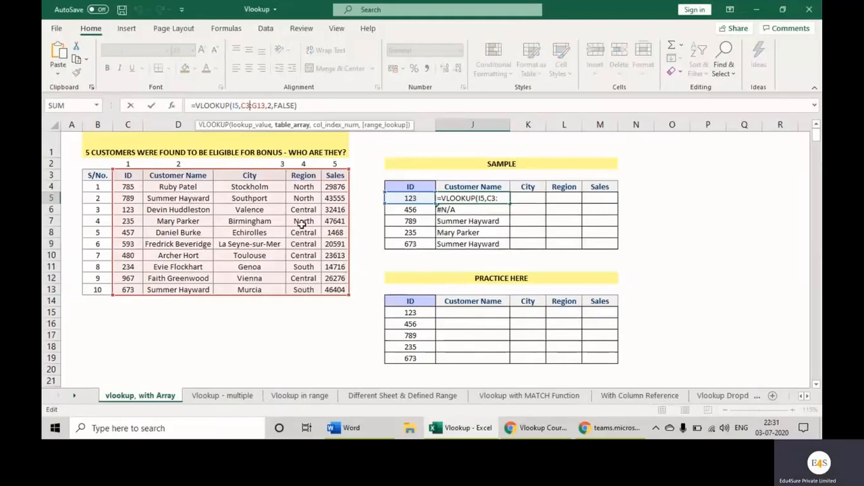
key("F4")
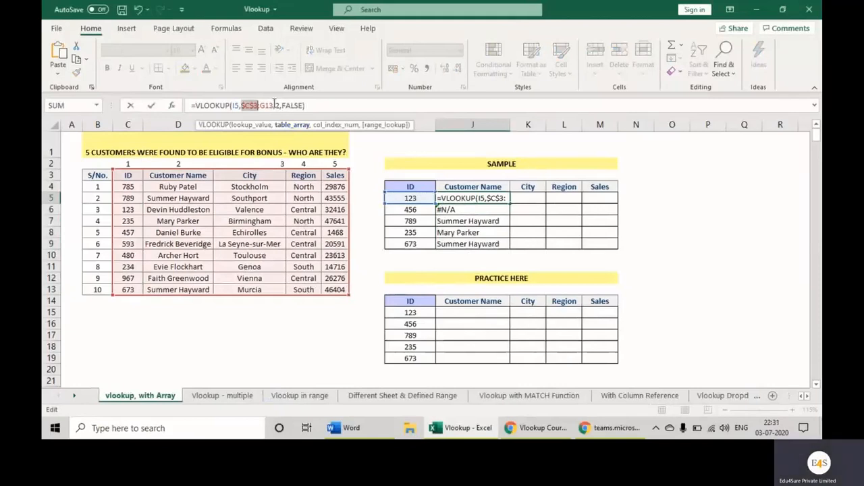
left_click(272, 106)
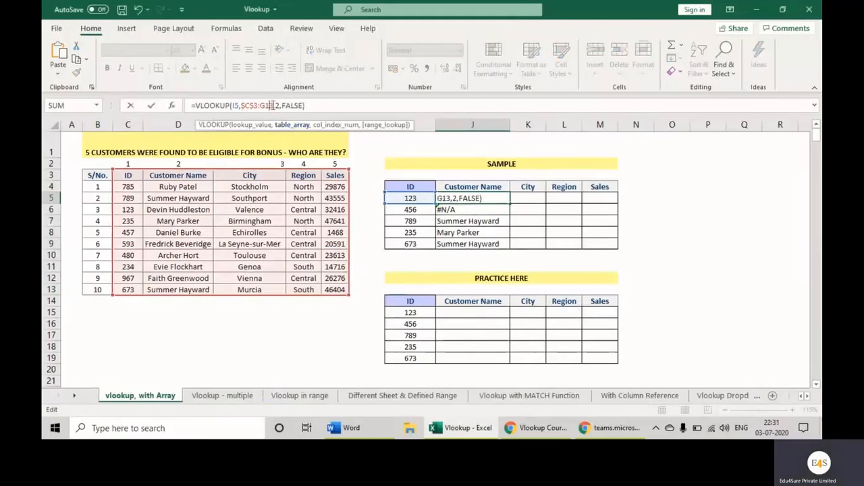
key("F4")
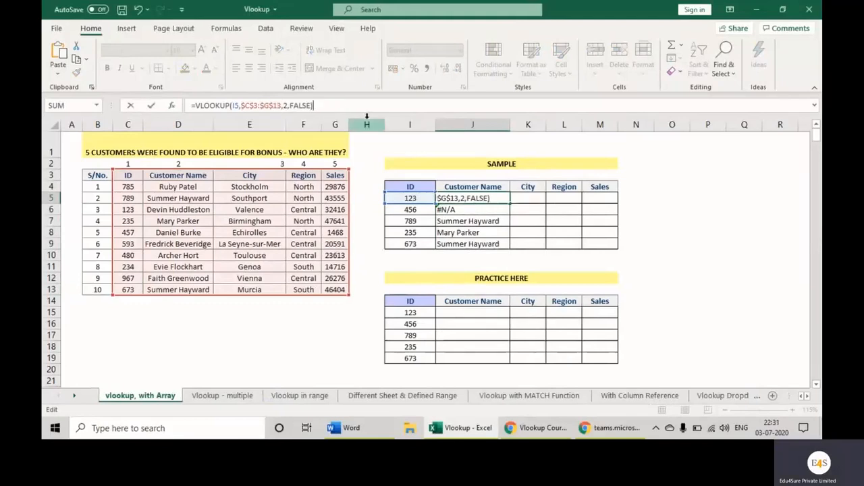
key("ctrl+Return")
Fill the J5 formula down through J9 and review the SAMPLE table's IDs alongside the returned customer names
left_click_drag(510, 203, 510, 249)
left_click(480, 196)
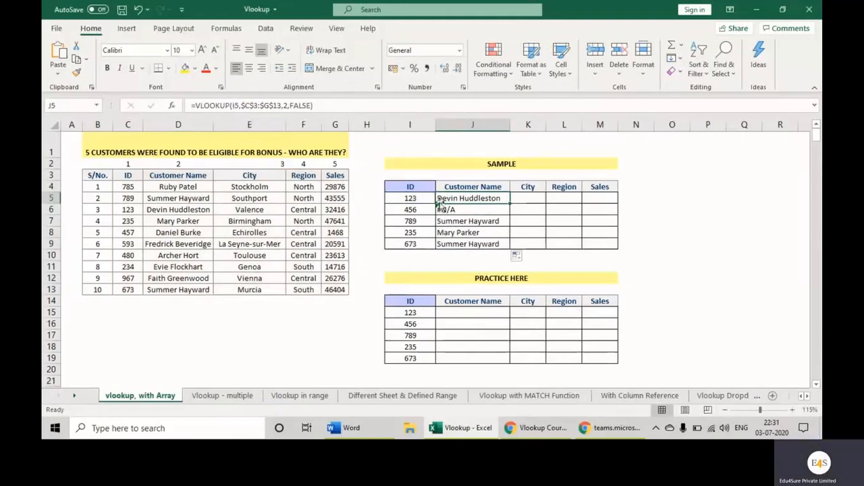
left_click(414, 210)
left_click(416, 220)
left_click(417, 233)
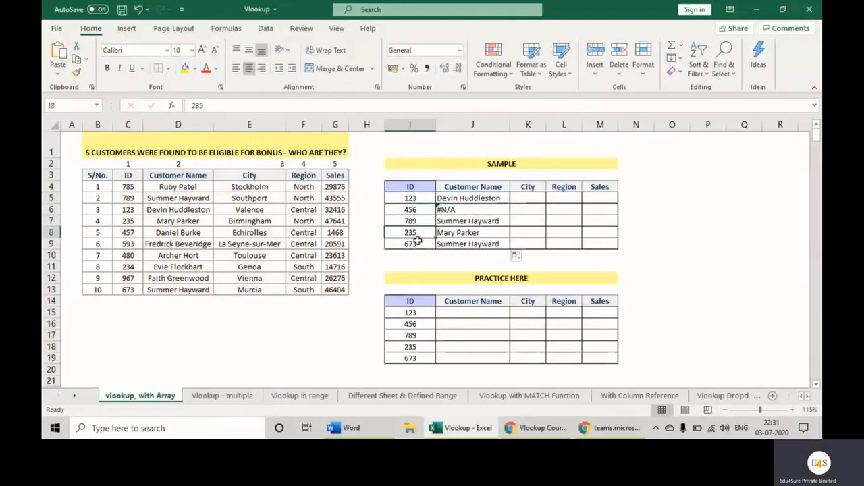
left_click(423, 244)
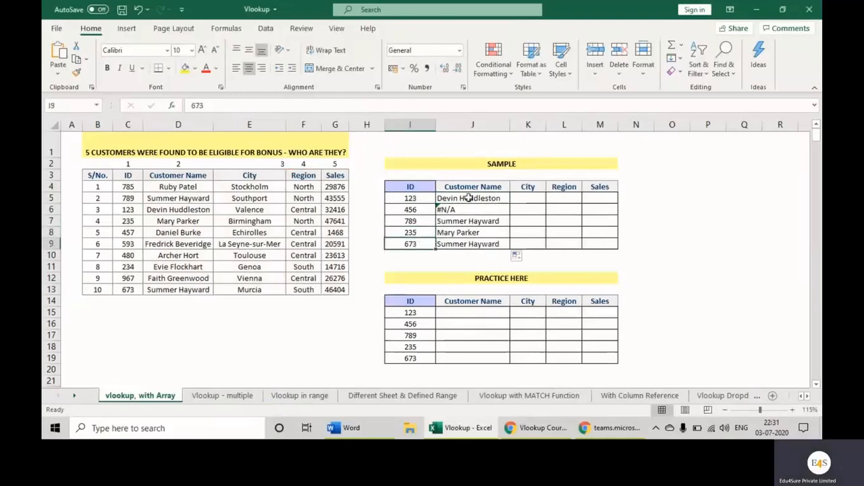
left_click_drag(469, 198, 495, 246)
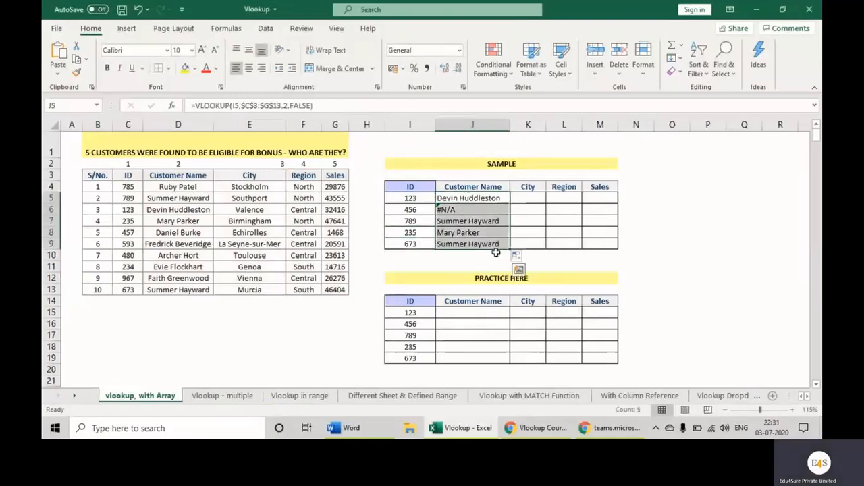